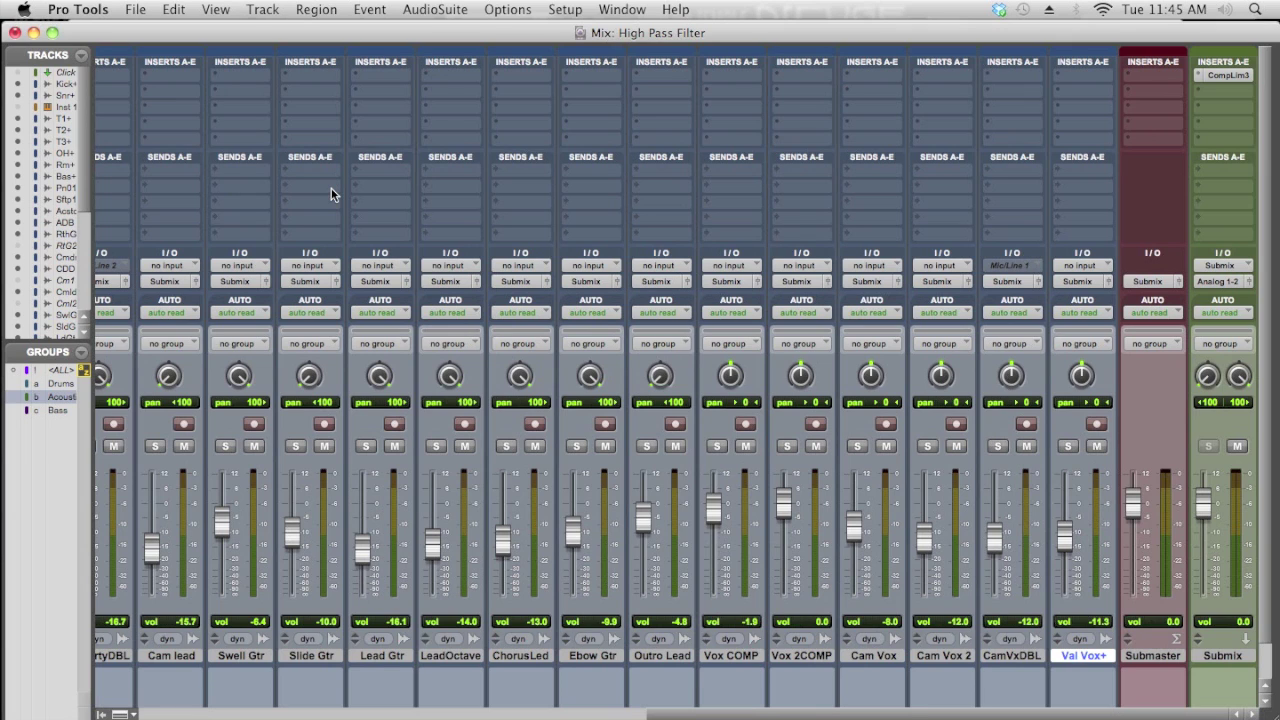
- Scroll the Mix window left until Softpad 1 through Cam dirty and CmDrtyDBL are visible
{"action": "scroll", "coordinate": [337, 175], "scroll_direction": "left", "scroll_amount": 5}
{"action": "scroll", "coordinate": [338, 181], "scroll_direction": "left", "scroll_amount": 3}
{"action": "scroll", "coordinate": [338, 181], "scroll_direction": "right", "scroll_amount": 10}
{"action": "scroll", "coordinate": [397, 319], "scroll_direction": "left", "scroll_amount": 2}
{"action": "scroll", "coordinate": [397, 321], "scroll_direction": "left", "scroll_amount": 4}
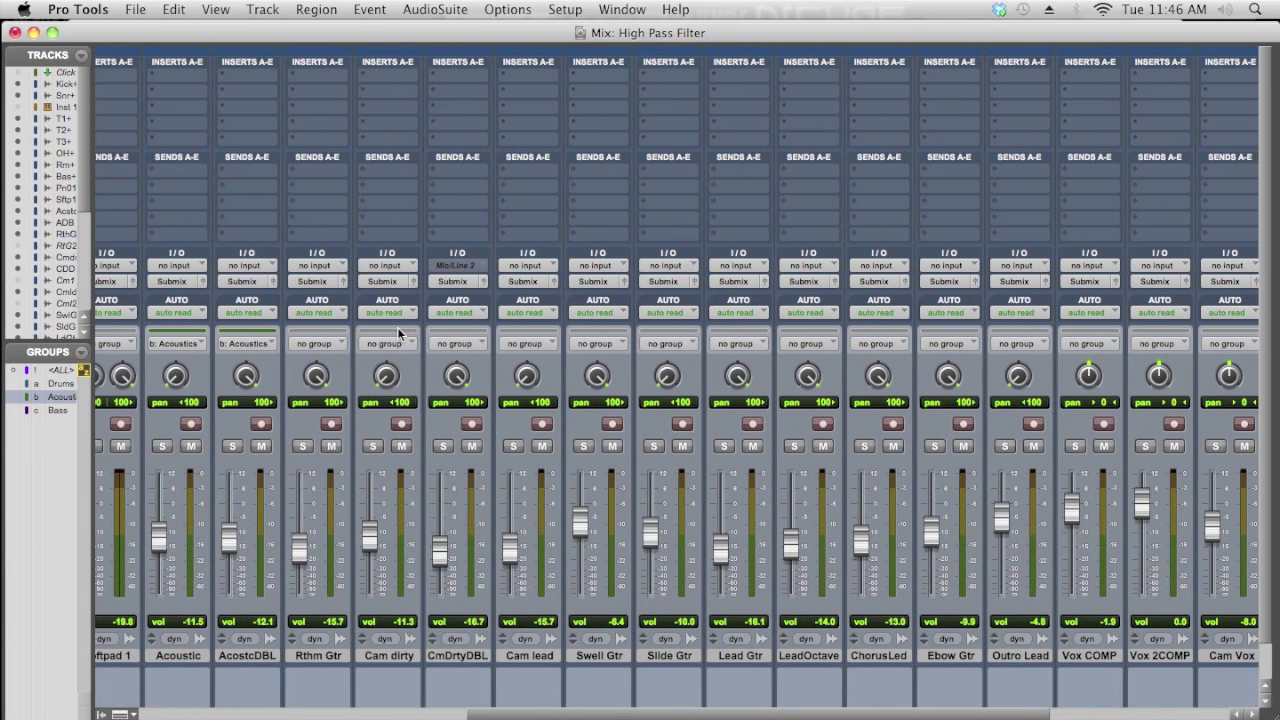
{"action": "scroll", "coordinate": [398, 330], "scroll_direction": "right", "scroll_amount": 5}
{"action": "scroll", "coordinate": [397, 327], "scroll_direction": "left", "scroll_amount": 2}
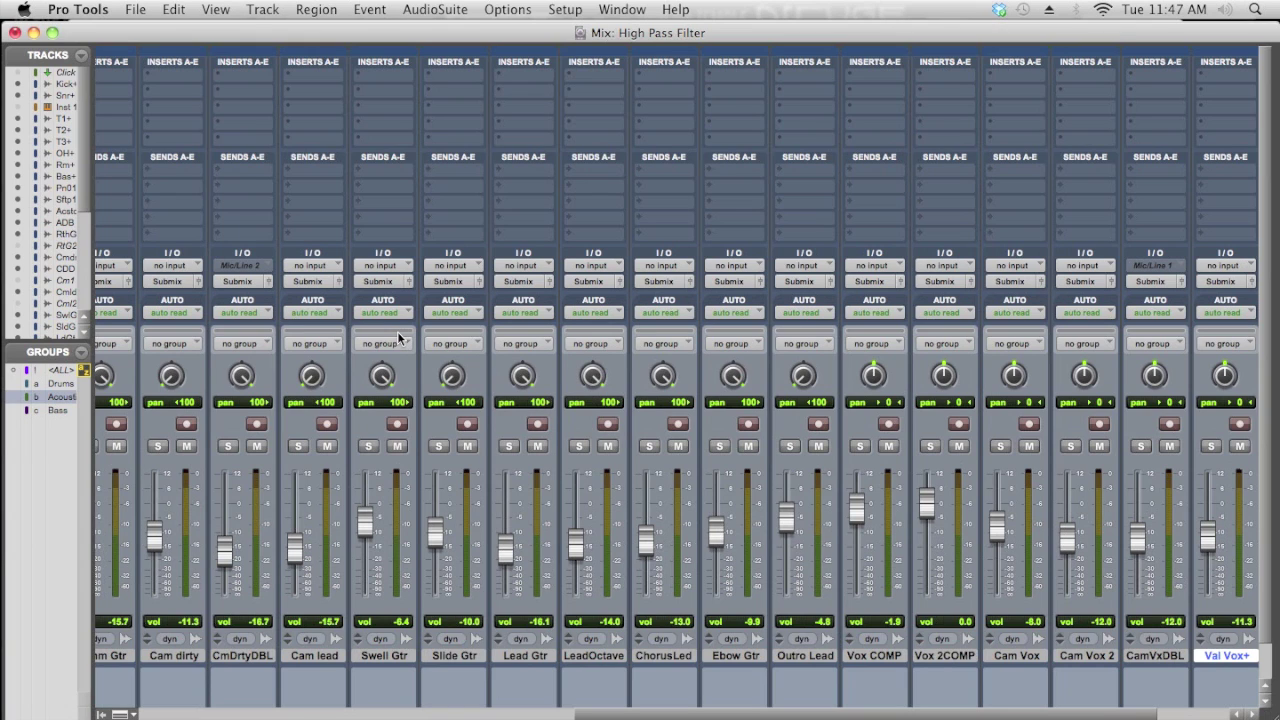
{"action": "scroll", "coordinate": [417, 329], "scroll_direction": "left", "scroll_amount": 5}
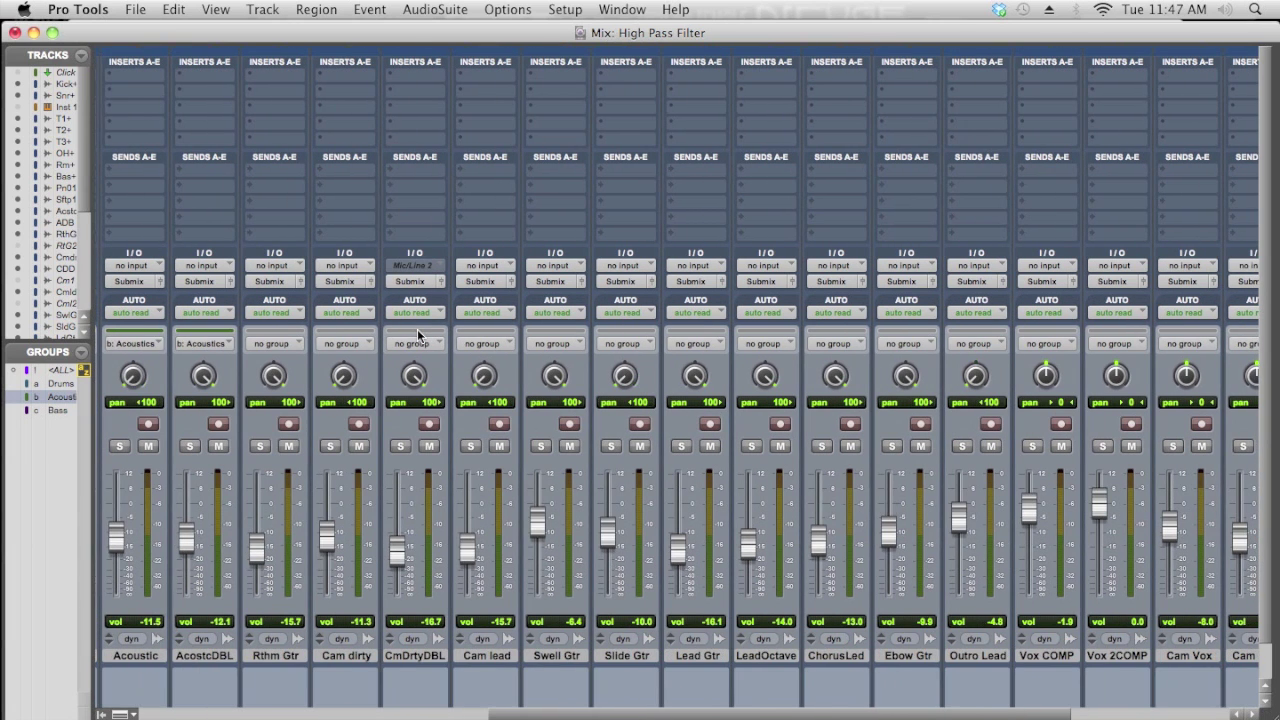
{"action": "scroll", "coordinate": [417, 329], "scroll_direction": "left", "scroll_amount": 1}
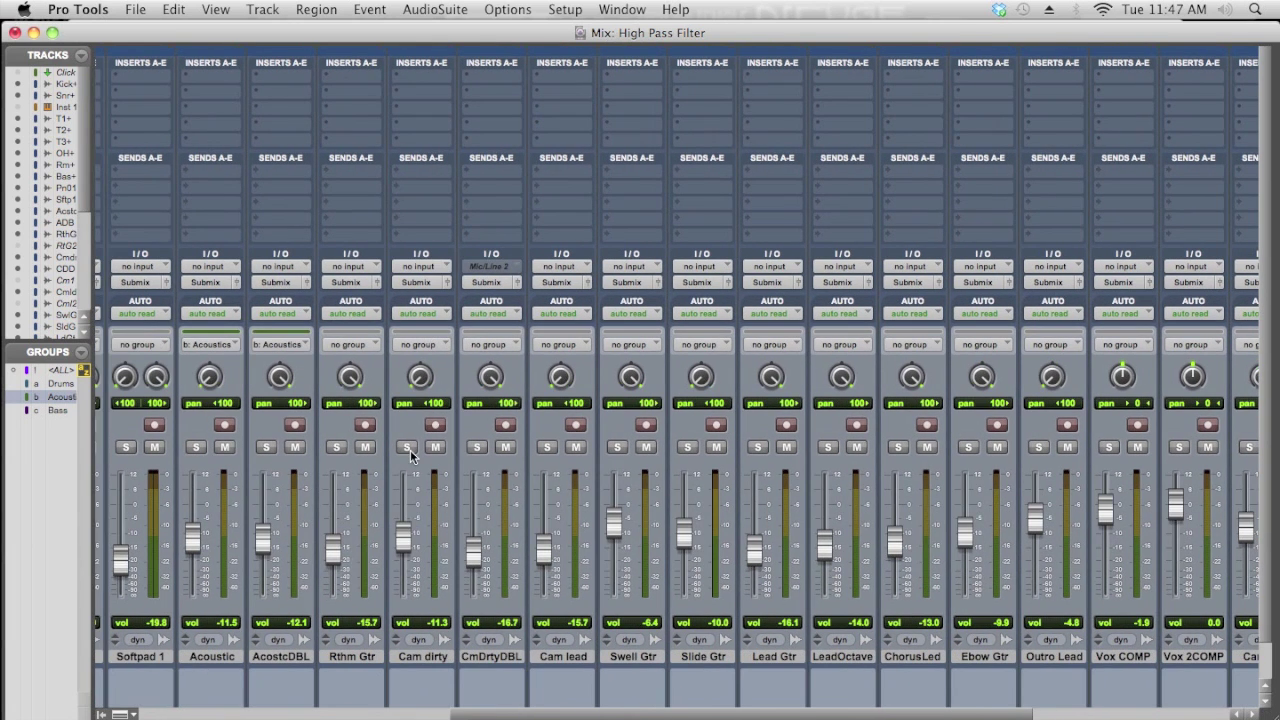
- Solo the Cam dirty strip and reset its pan knob to centre
{"action": "left_click", "coordinate": [408, 447]}
{"action": "left_click", "coordinate": [419, 381], "text": "alt"}
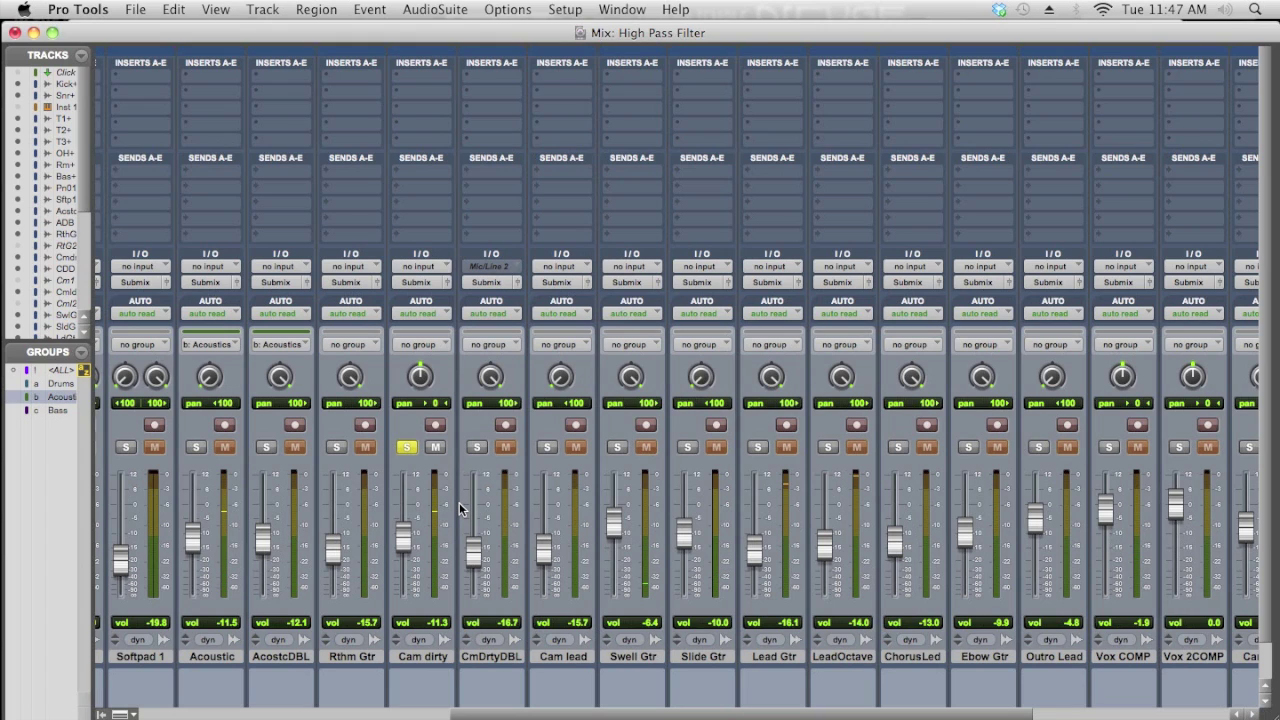
{"action": "left_click", "coordinate": [424, 74]}
- Insert the mono EQ 3 1-Band plug-in on Cam dirty's first slot and select High-Pass
{"action": "mouse_move", "coordinate": [450, 106]}
{"action": "mouse_move", "coordinate": [616, 105]}
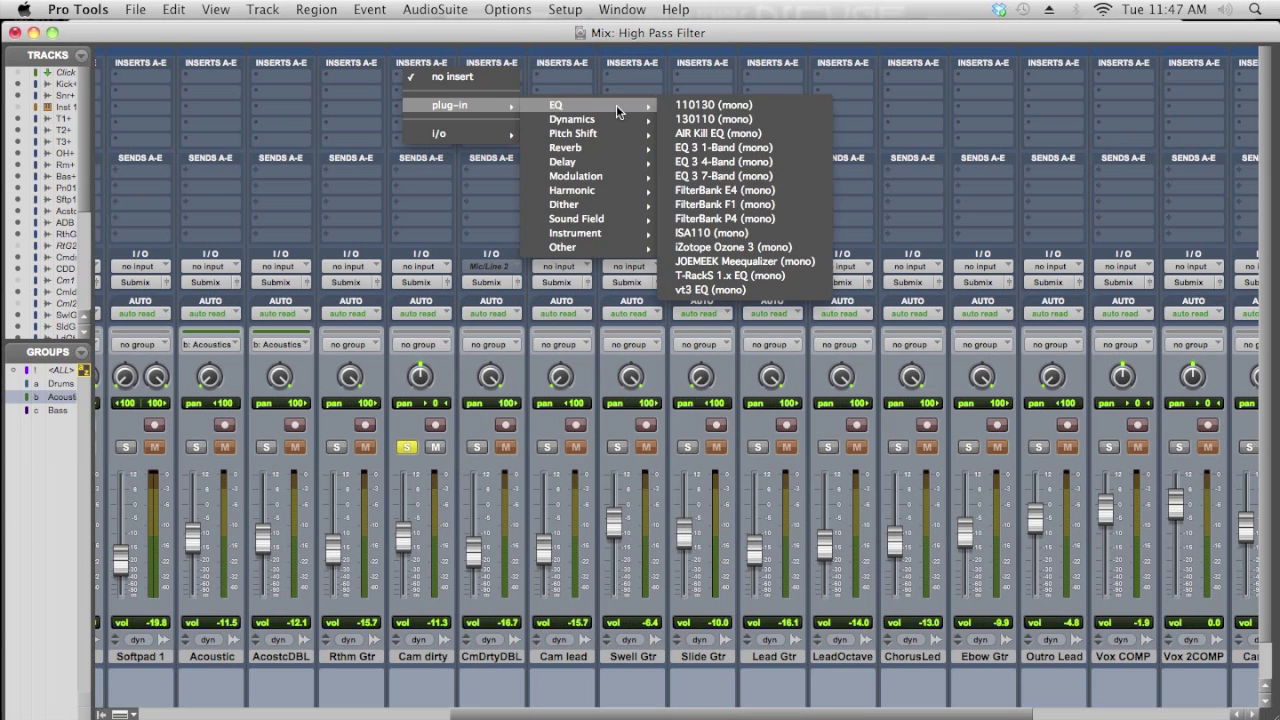
{"action": "left_click", "coordinate": [758, 147]}
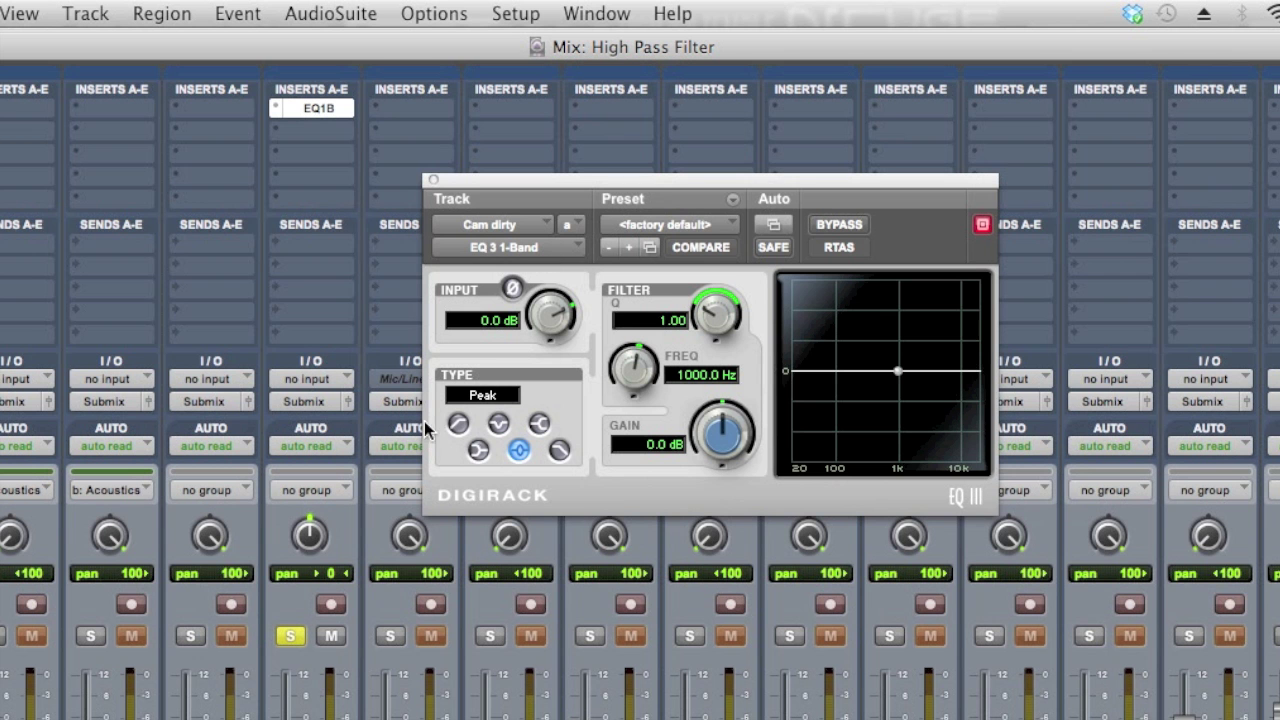
{"action": "left_click", "coordinate": [457, 424]}
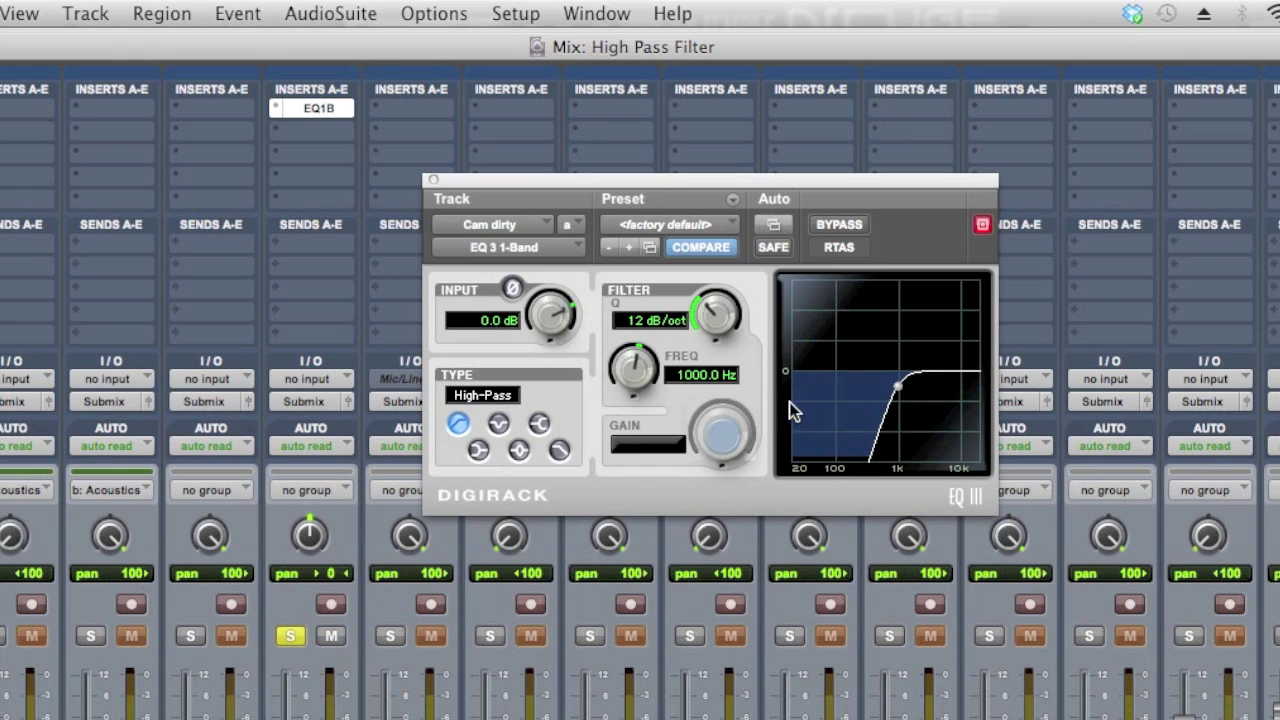
- Lower the high-pass cutoff from 1000 Hz to about 140 Hz
{"action": "left_click_drag", "start_coordinate": [640, 367], "coordinate": [645, 430]}
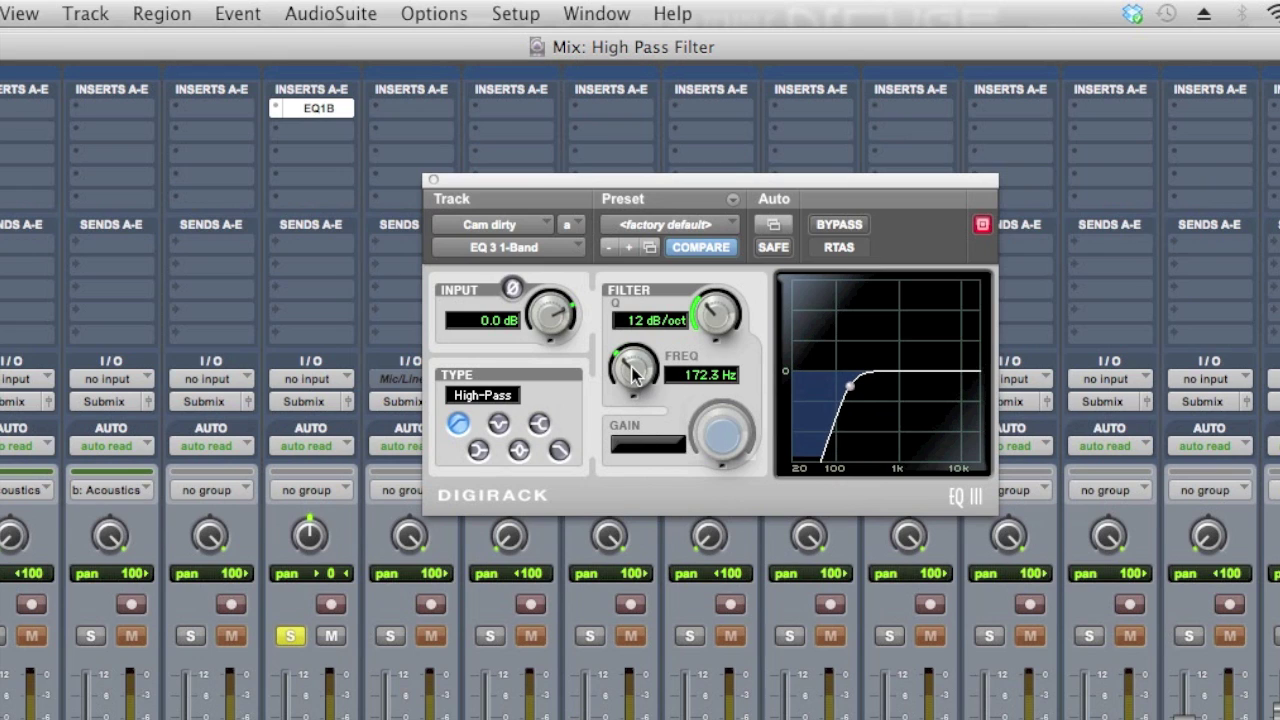
{"action": "left_click_drag", "start_coordinate": [633, 366], "coordinate": [631, 378]}
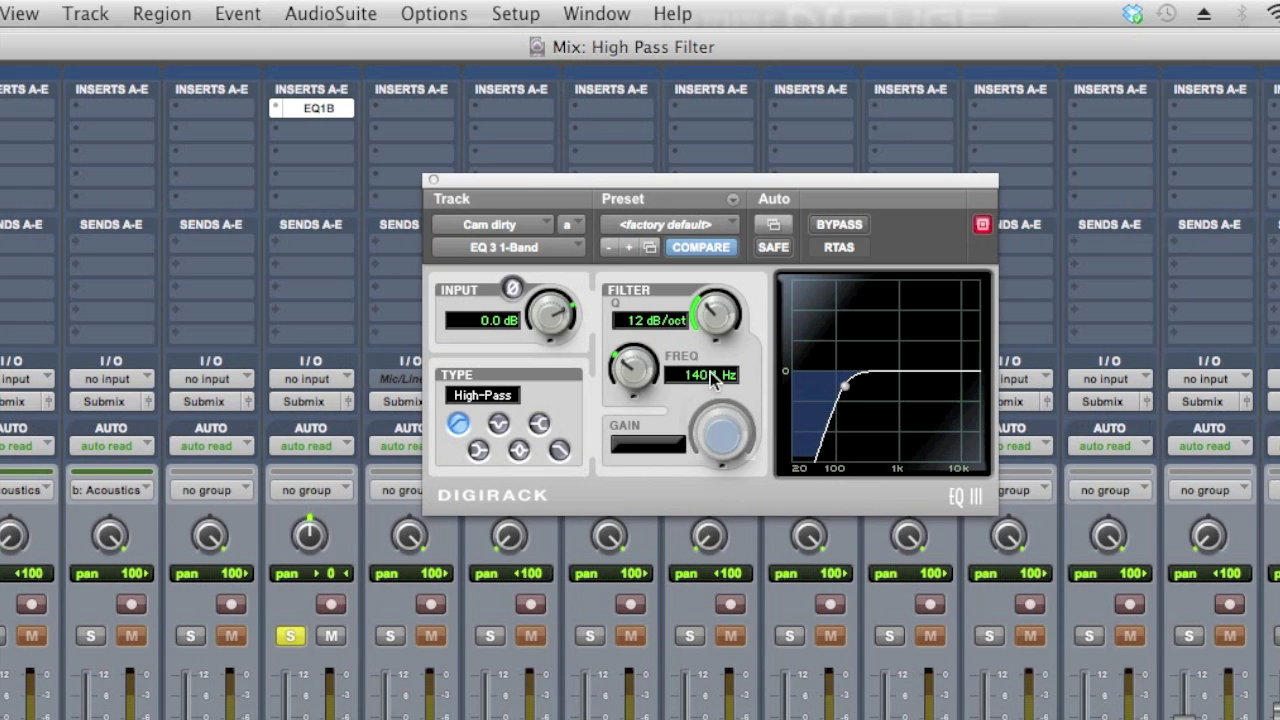
- Sweep the high-pass cutoff, then fine-tune it from 140.1 Hz to exactly 235.0 Hz
{"action": "left_click_drag", "start_coordinate": [640, 368], "coordinate": [637, 368]}
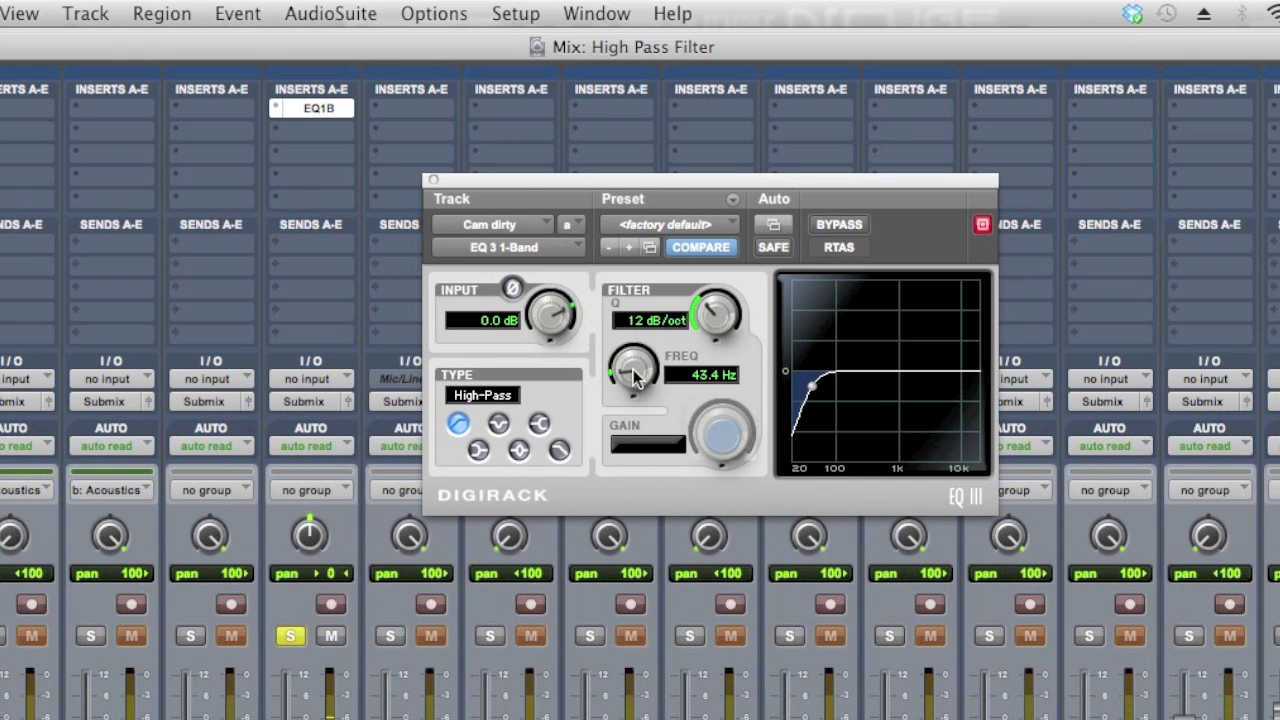
{"action": "left_click_drag", "start_coordinate": [633, 375], "coordinate": [640, 300]}
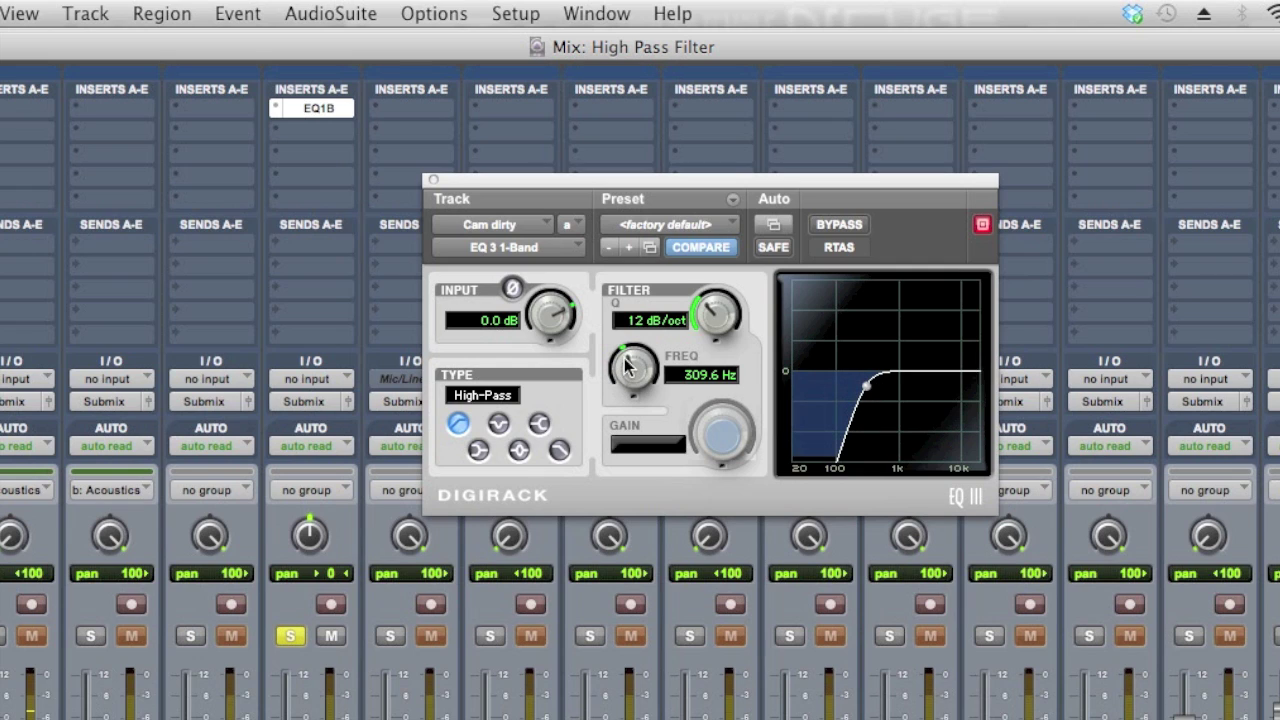
{"action": "scroll", "coordinate": [628, 366], "scroll_direction": "down", "scroll_amount": 1}
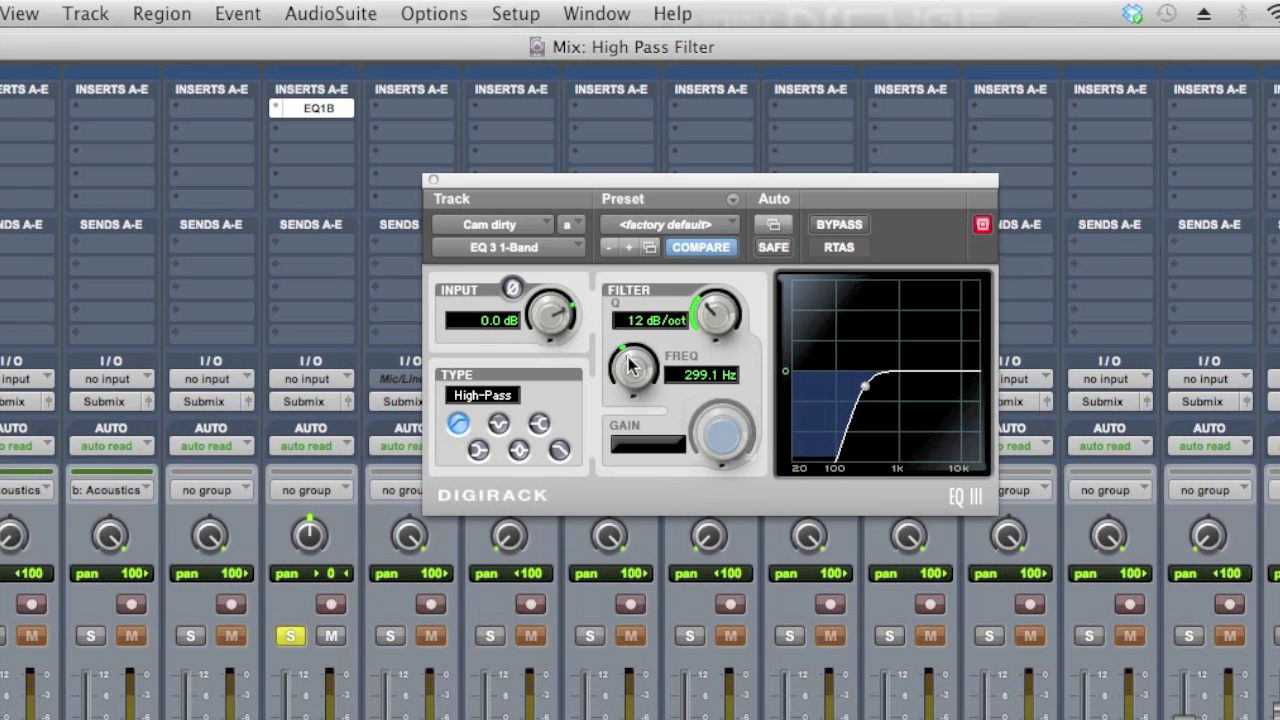
{"action": "scroll", "coordinate": [630, 368], "scroll_direction": "down", "scroll_amount": 6}
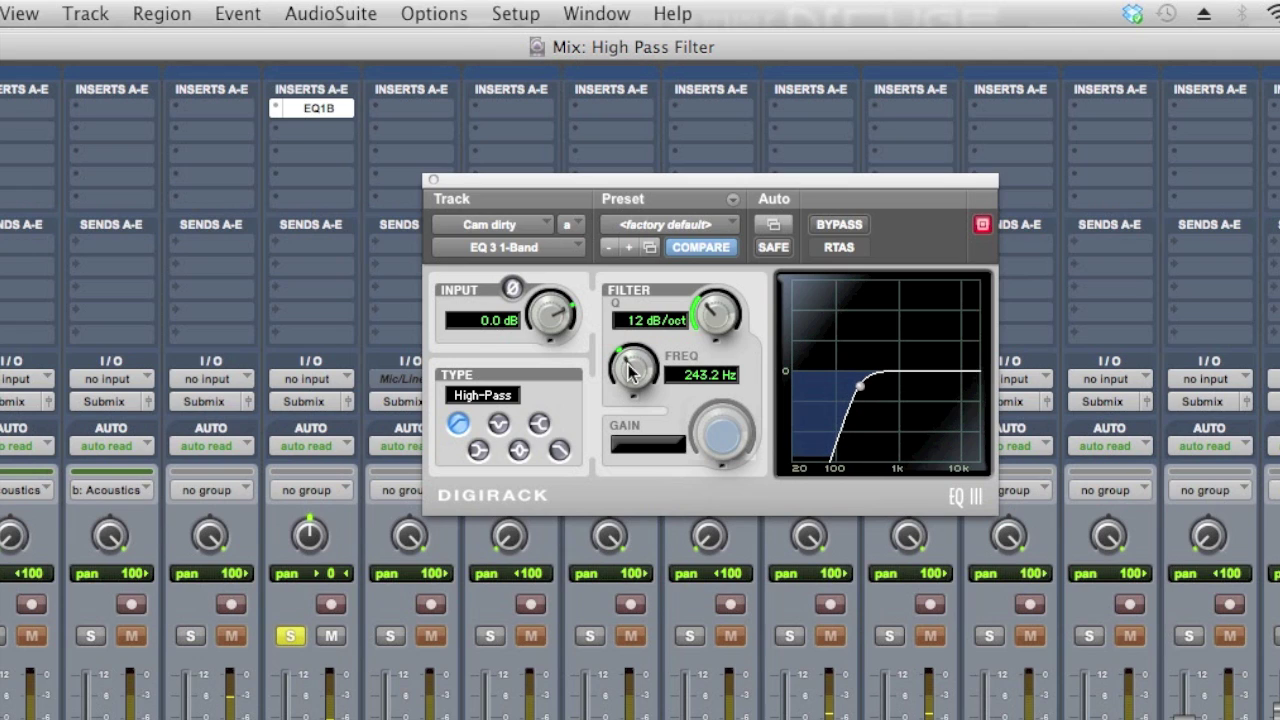
{"action": "scroll", "coordinate": [630, 370], "scroll_direction": "down", "scroll_amount": 1}
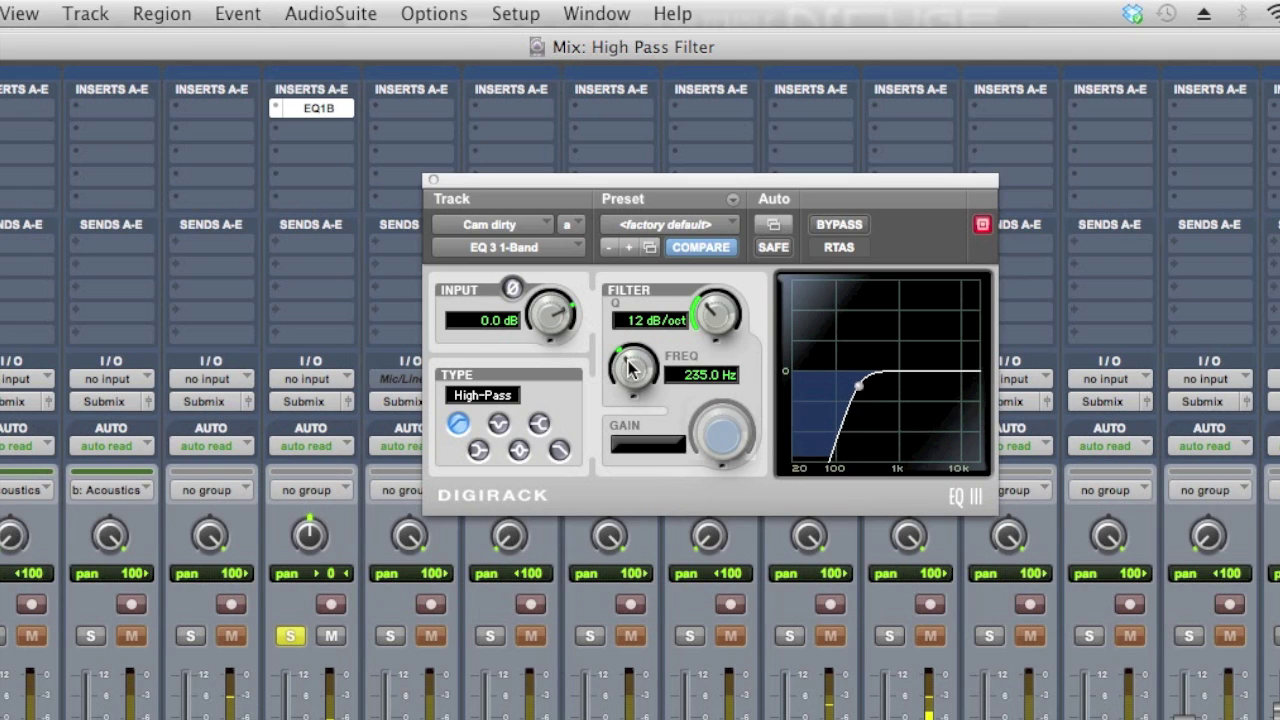
{"action": "left_click", "coordinate": [836, 224]}
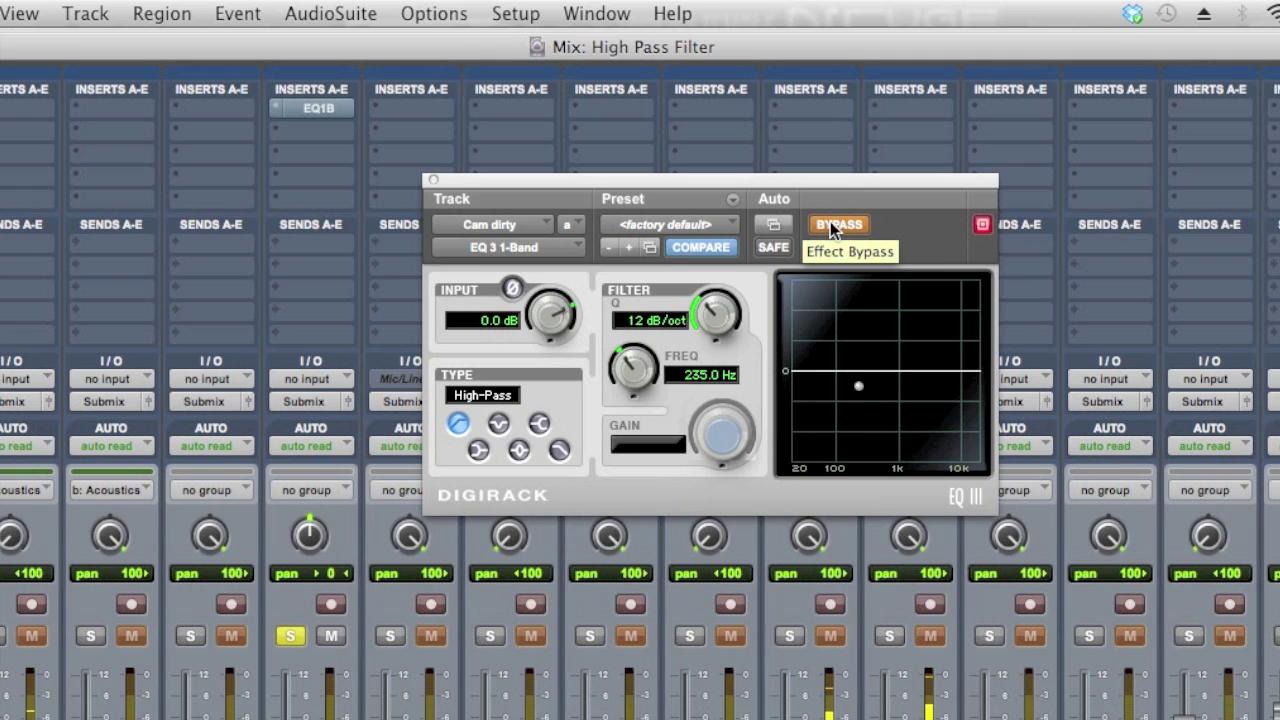
{"action": "left_click", "coordinate": [836, 224]}
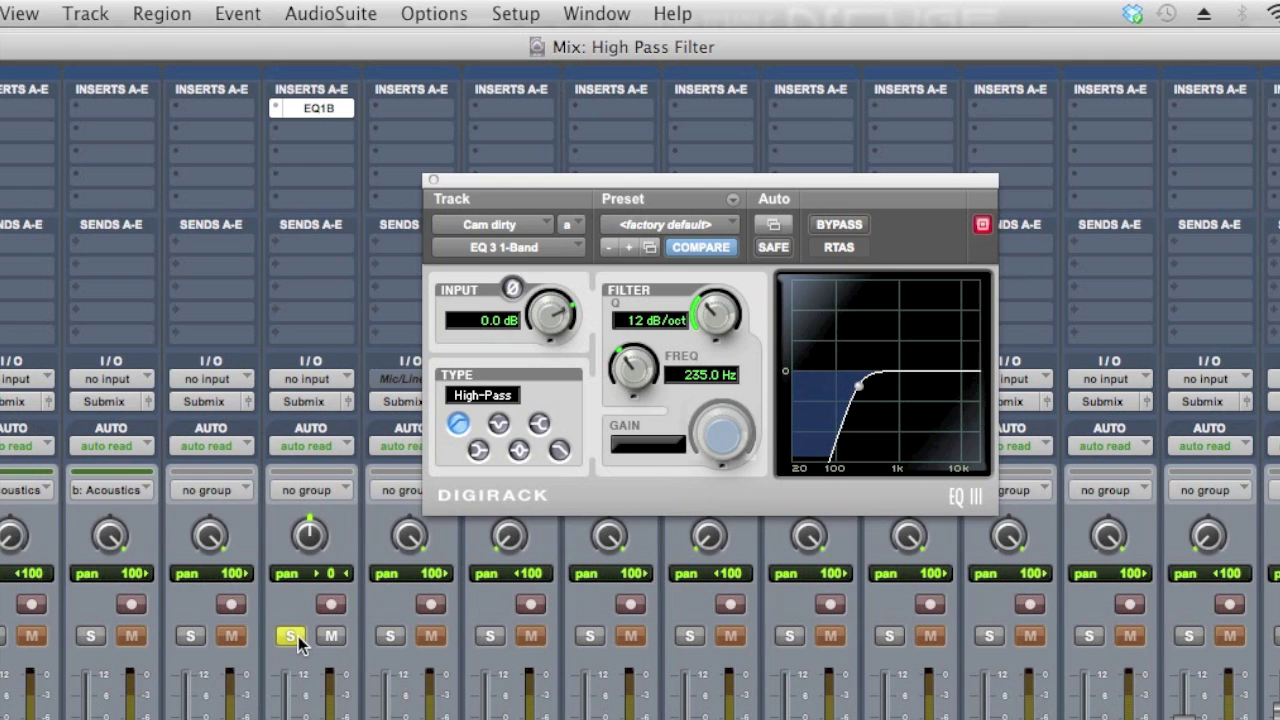
- Compare the EQ bypassed, unsolo Cam dirty, and leave the 235 Hz high-pass active
{"action": "left_click", "coordinate": [838, 225]}
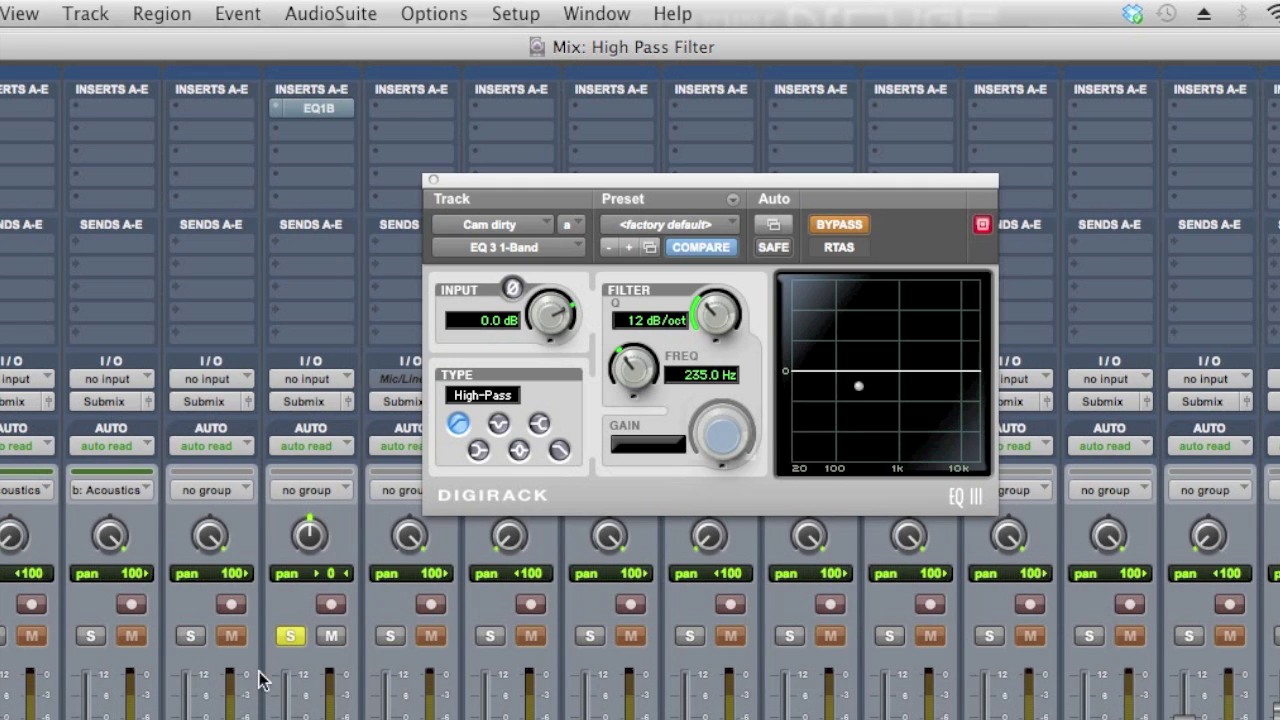
{"action": "left_click", "coordinate": [290, 636]}
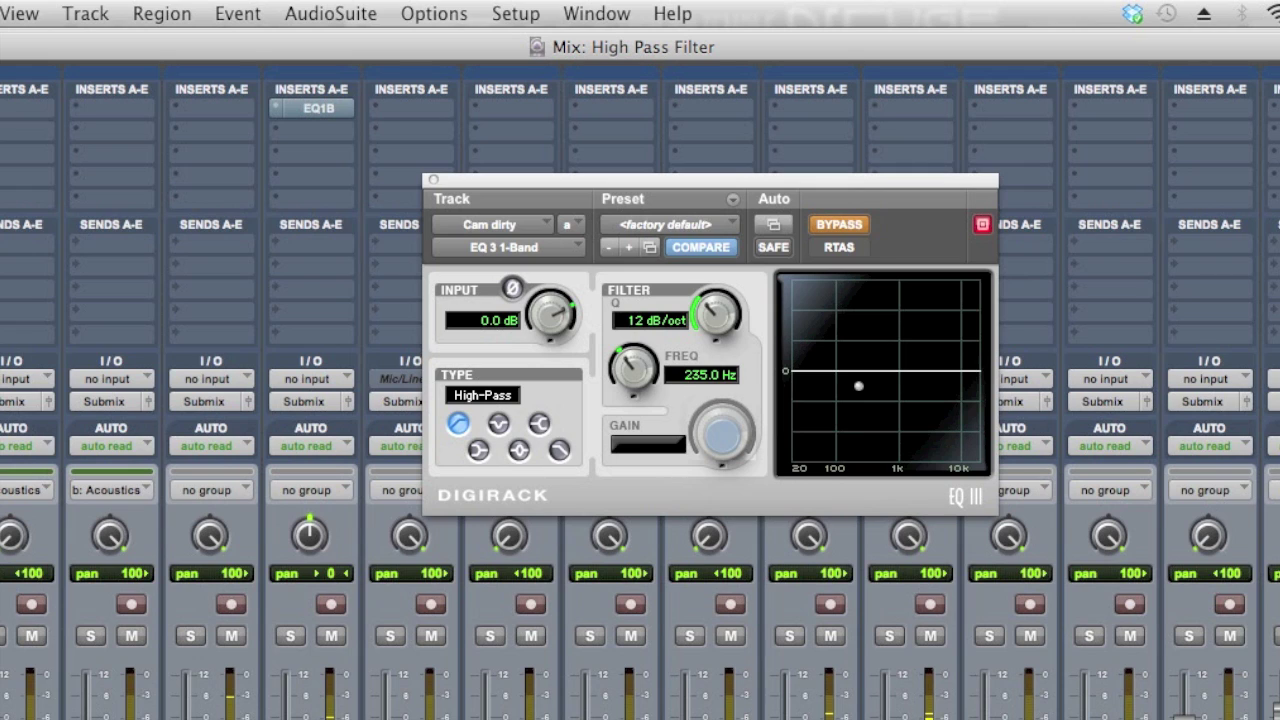
{"action": "left_click", "coordinate": [851, 229]}
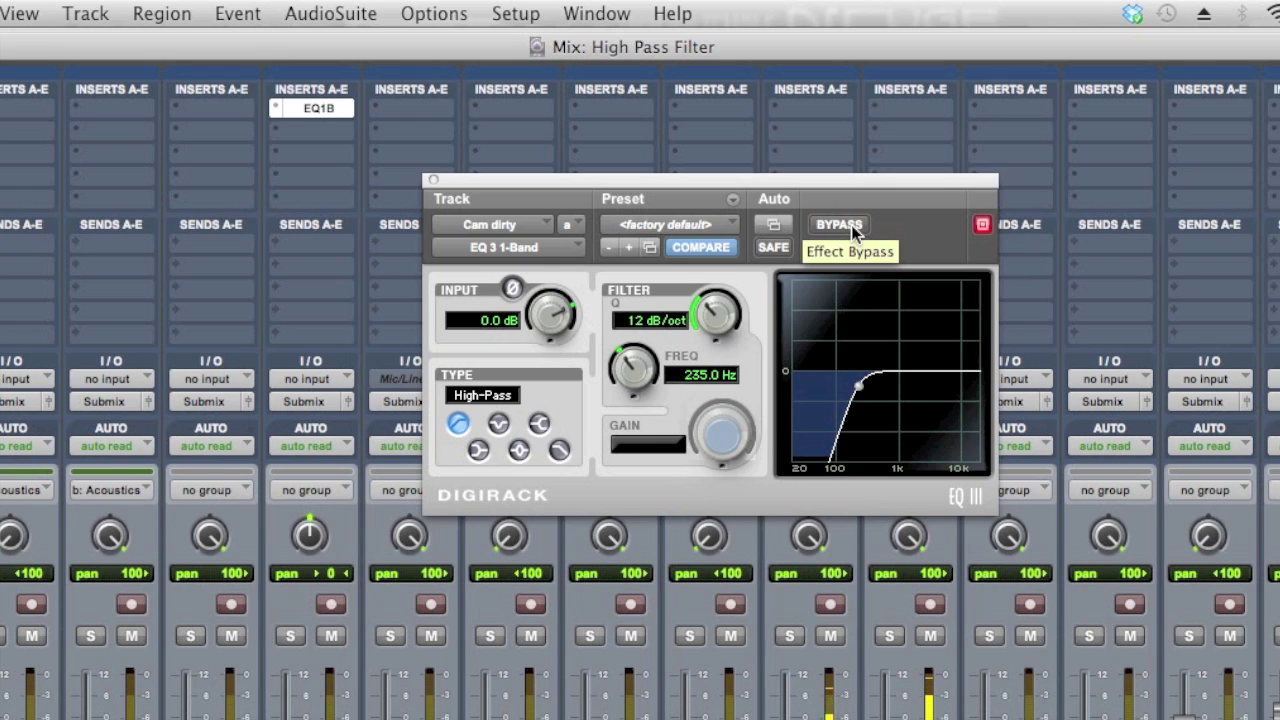
{"action": "left_click", "coordinate": [851, 225]}
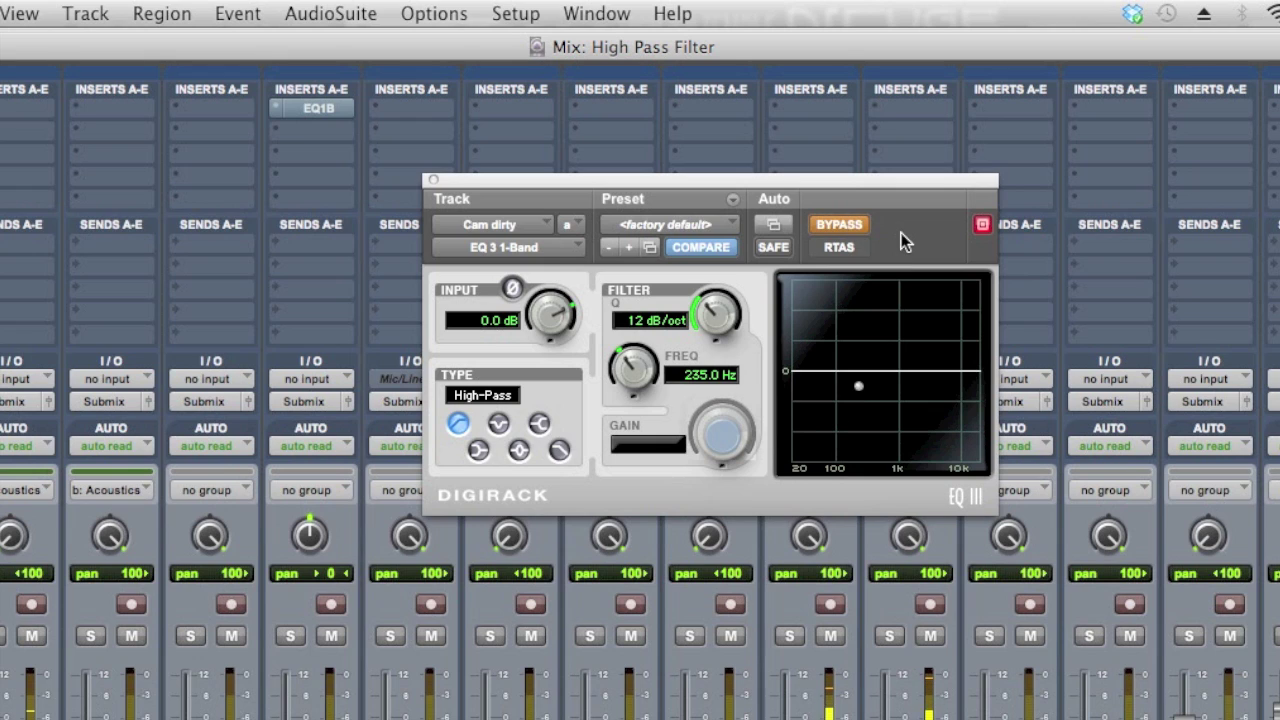
{"action": "left_click", "coordinate": [858, 230]}
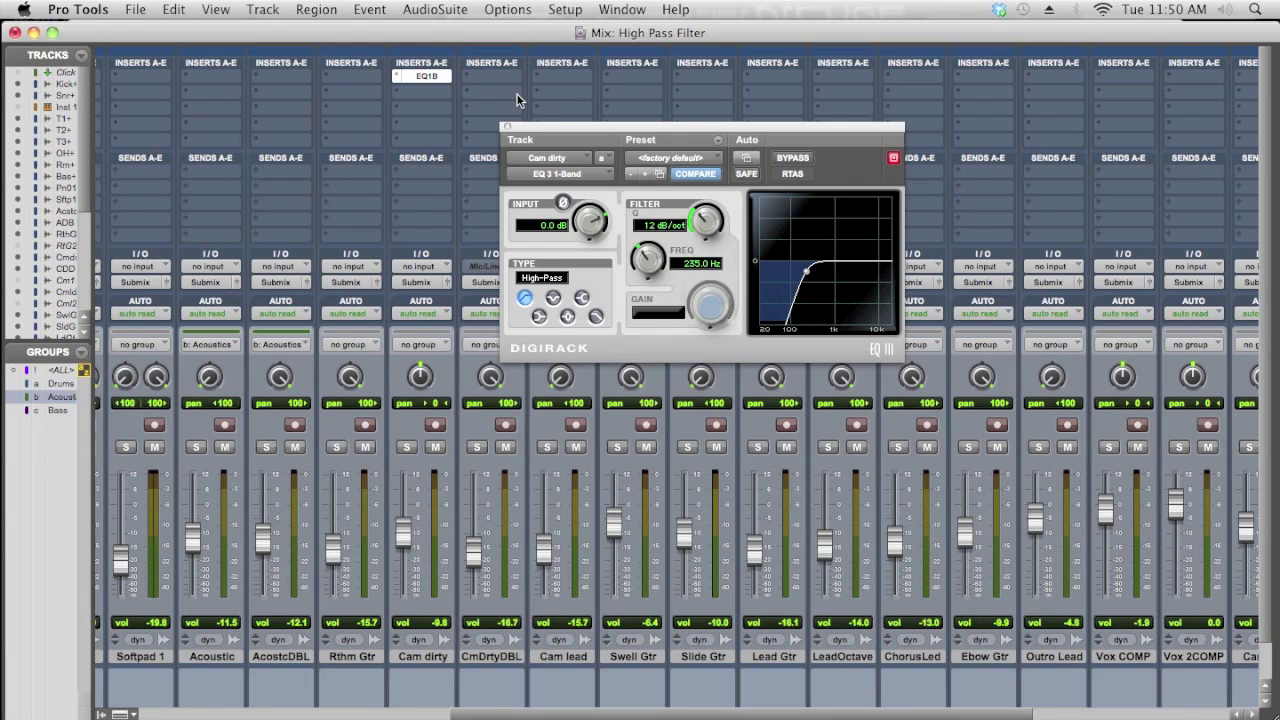
- Scroll the Mix window right to show the vocal, Submaster and Submix strips
{"action": "scroll", "coordinate": [516, 93], "scroll_direction": "right", "scroll_amount": 2}
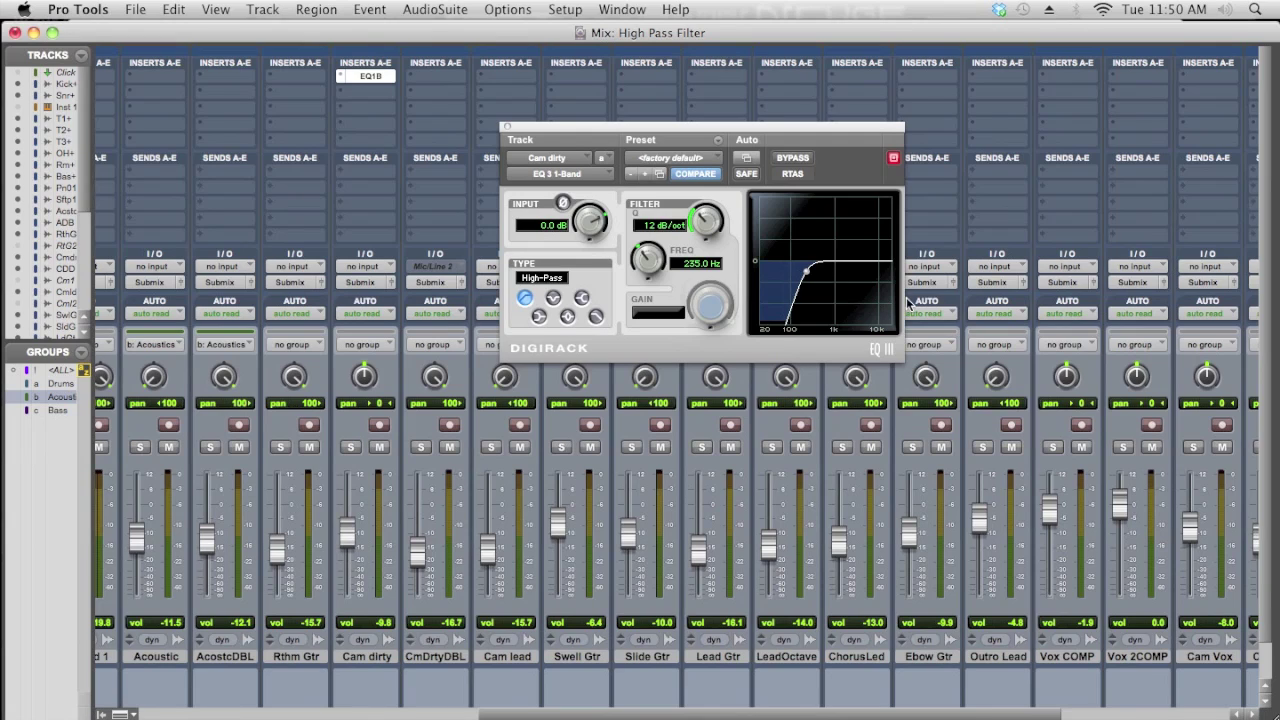
{"action": "scroll", "coordinate": [1008, 344], "scroll_direction": "right", "scroll_amount": 10}
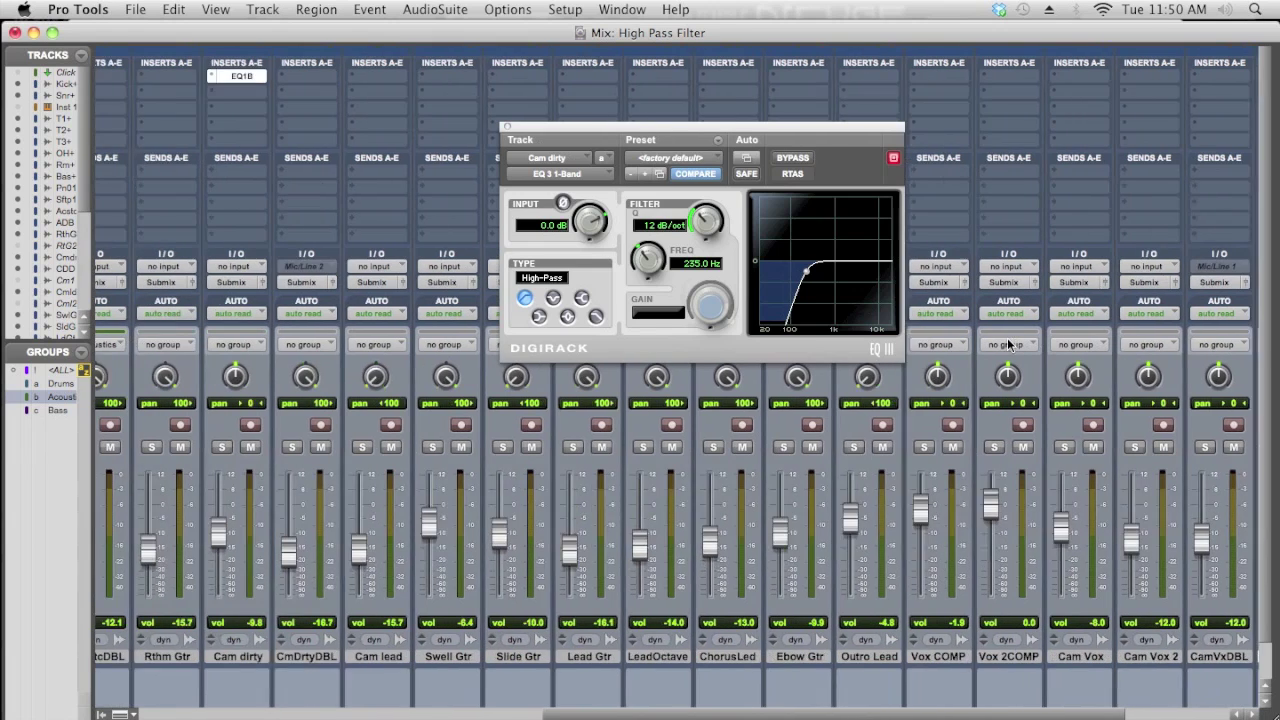